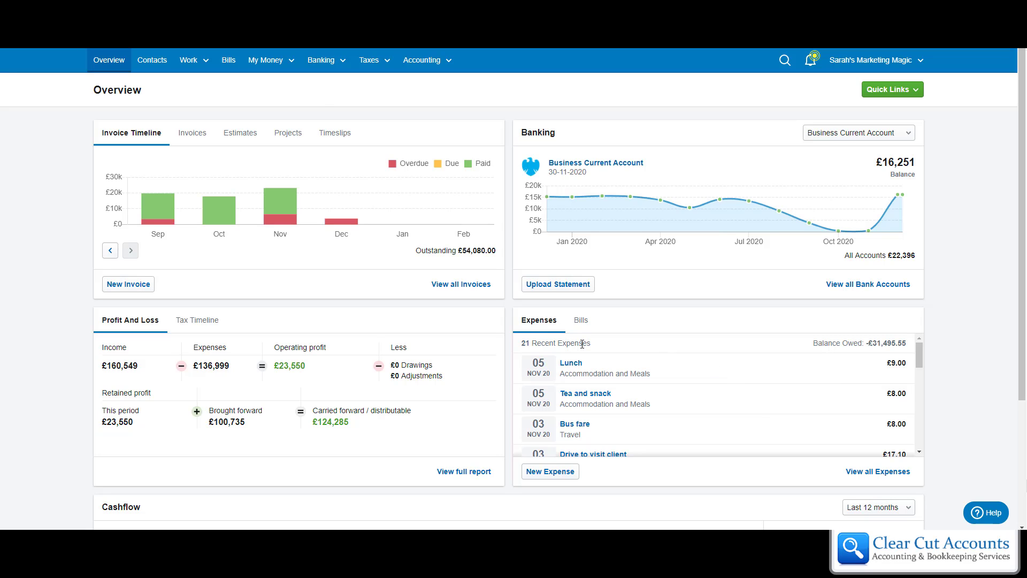
# Step: Show the Business Current Account's November 2020 transactions from the bank accounts summary
pyautogui.click(326, 64)
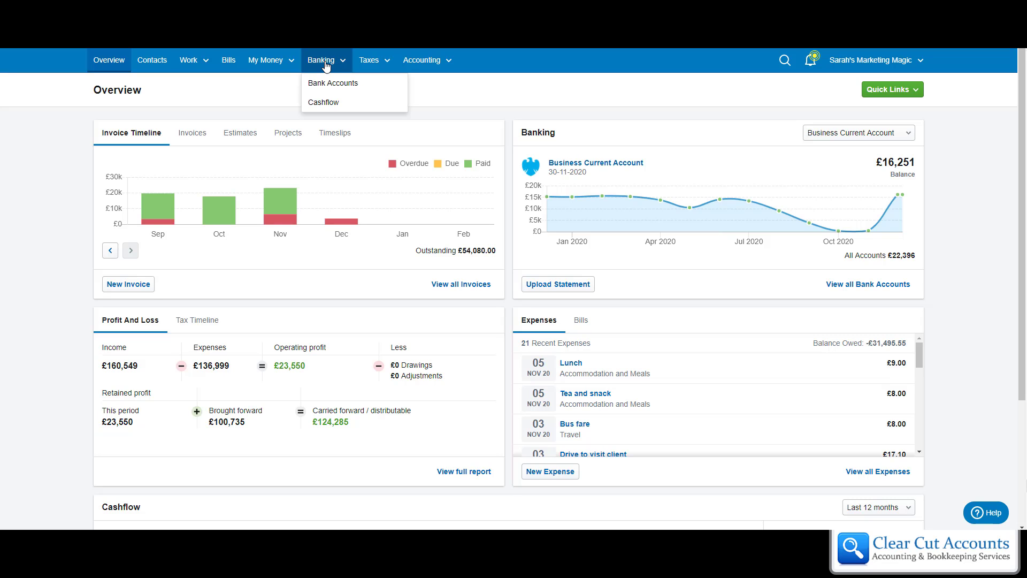
pyautogui.click(332, 83)
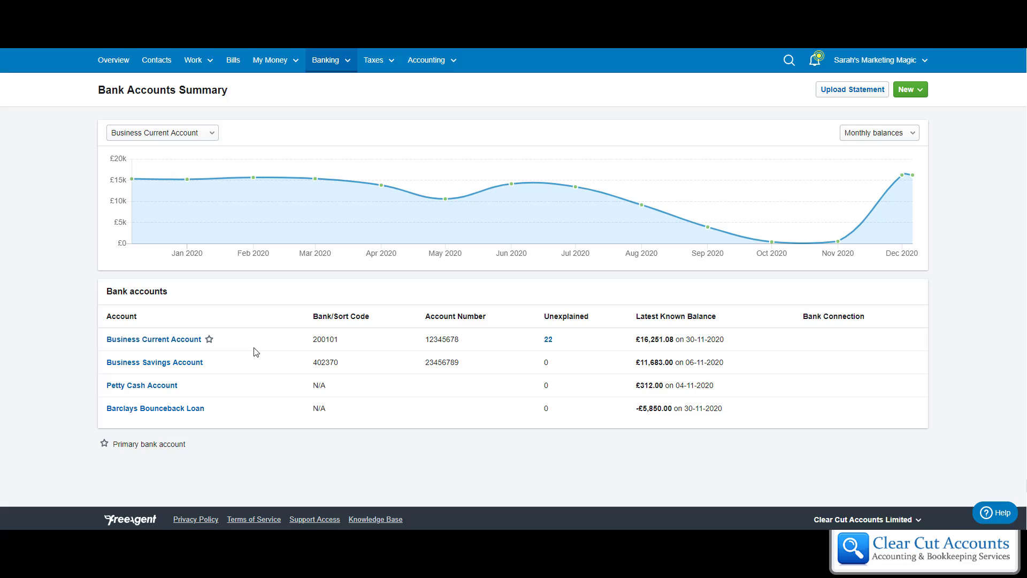
pyautogui.click(151, 341)
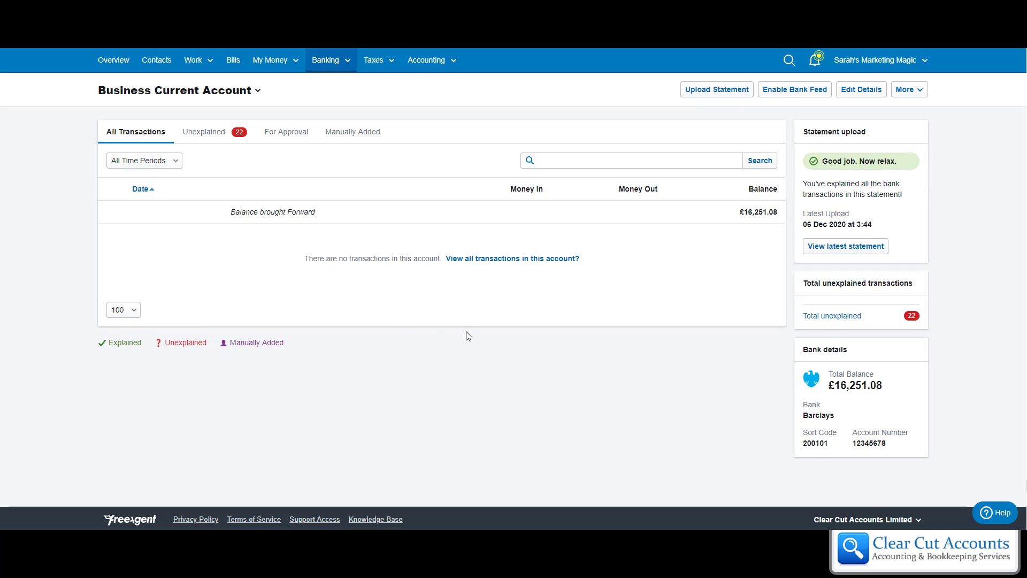
pyautogui.click(163, 160)
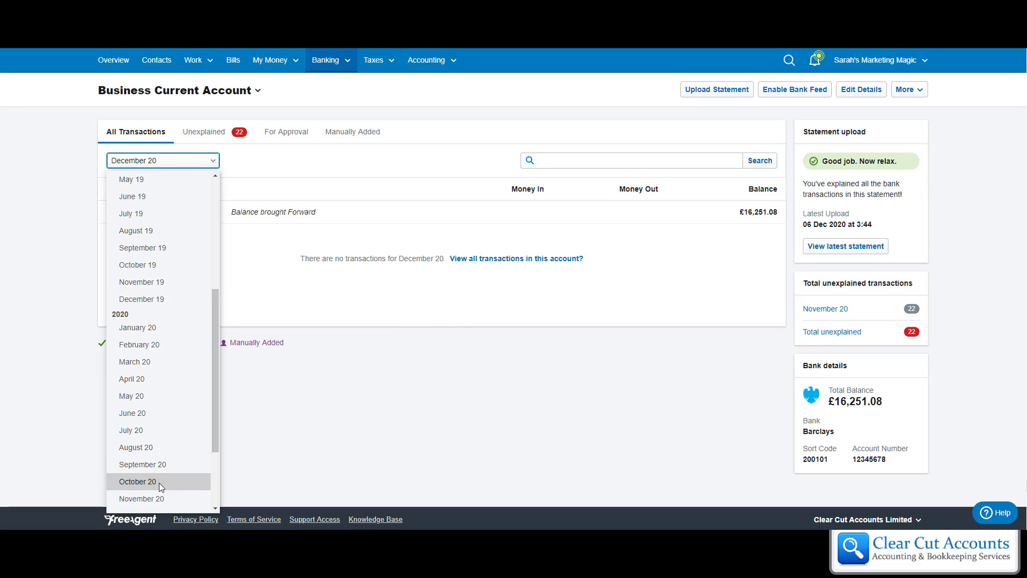
pyautogui.click(142, 487)
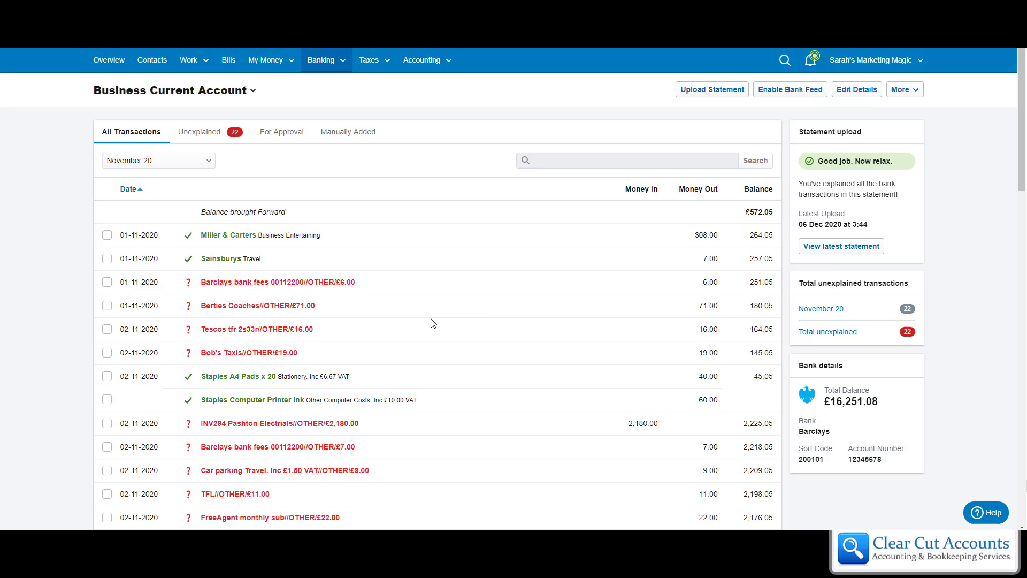
pyautogui.scroll(-2, 485, 321)
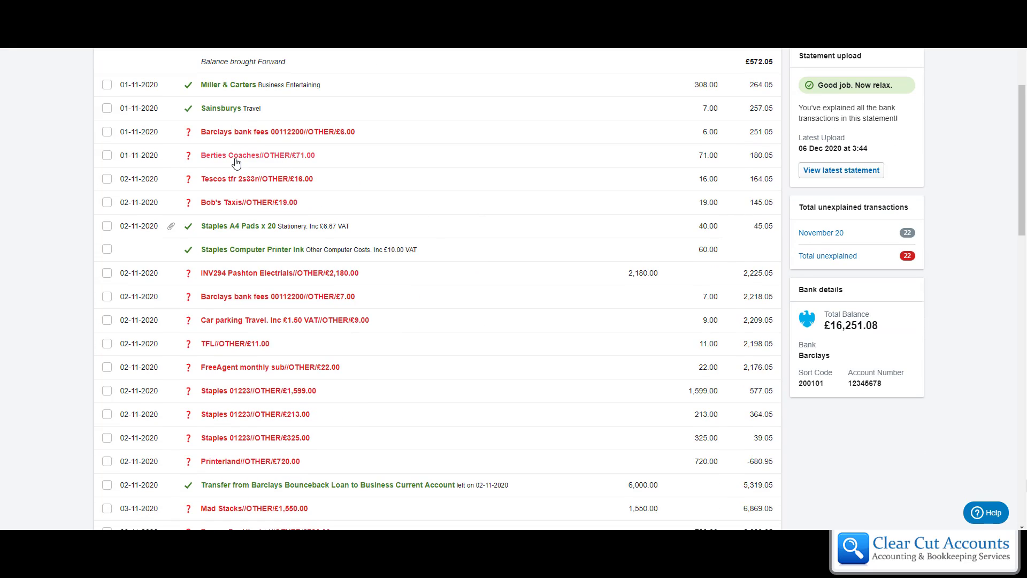
pyautogui.scroll(2, 311, 191)
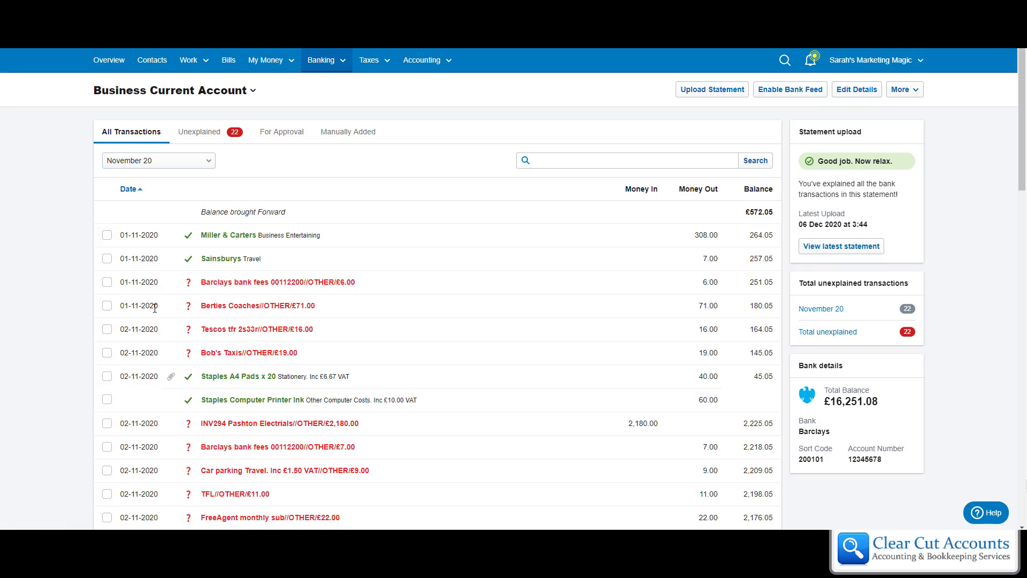
# Step: Set the £71 Berties Coaches transaction as a Bill Payment matched to bill 3321
pyautogui.click(260, 308)
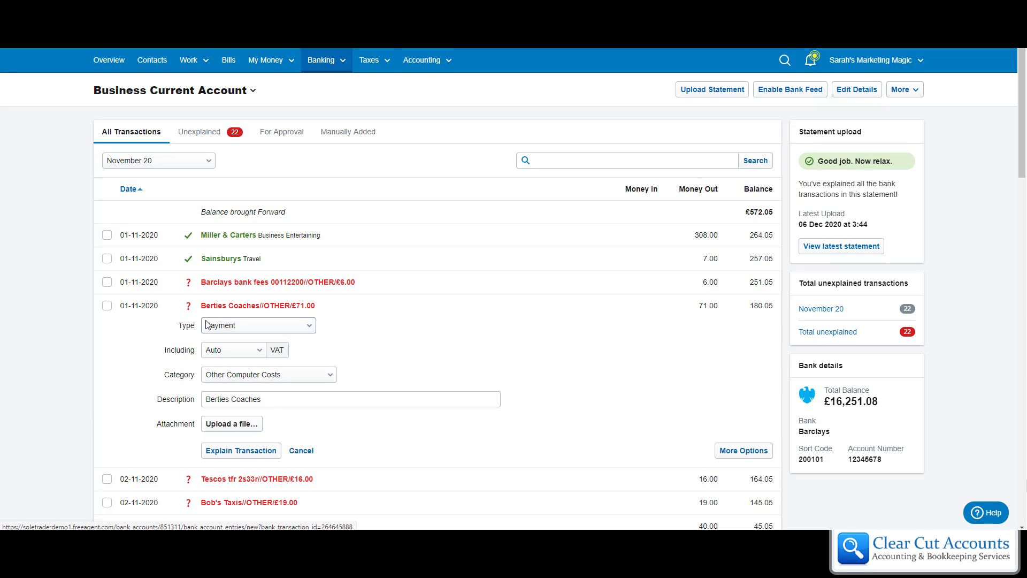
pyautogui.click(307, 328)
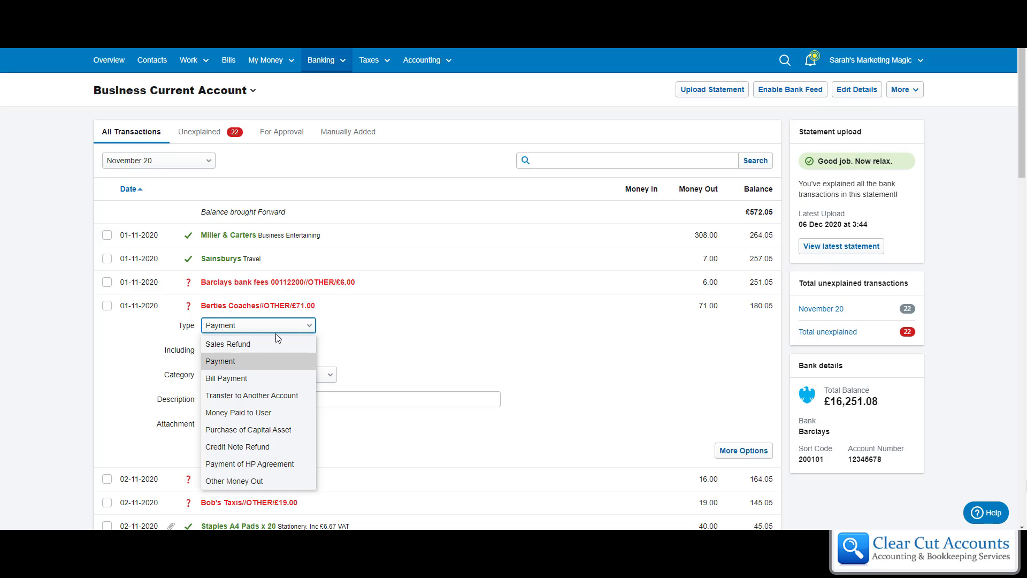
pyautogui.click(249, 380)
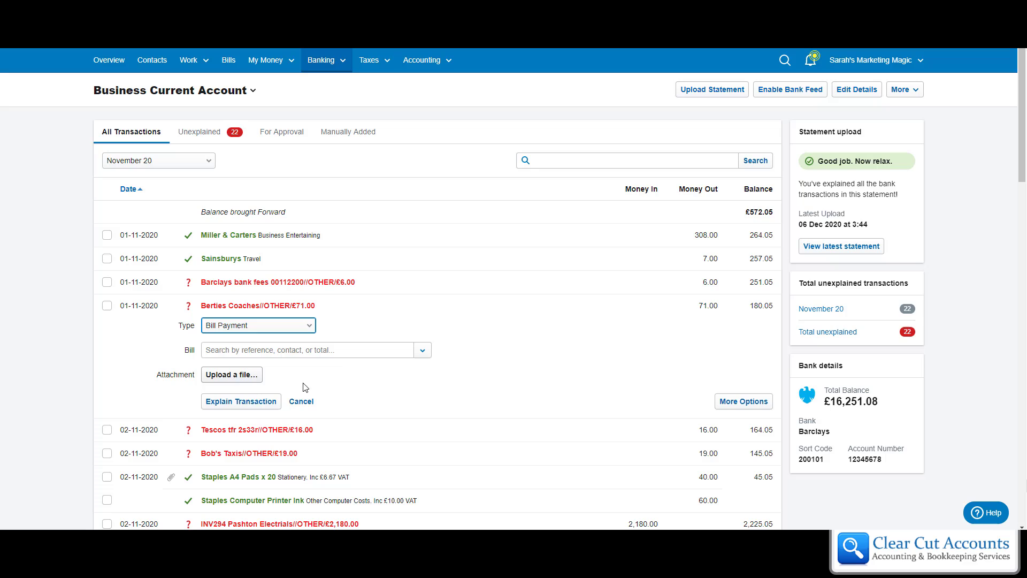
pyautogui.click(423, 351)
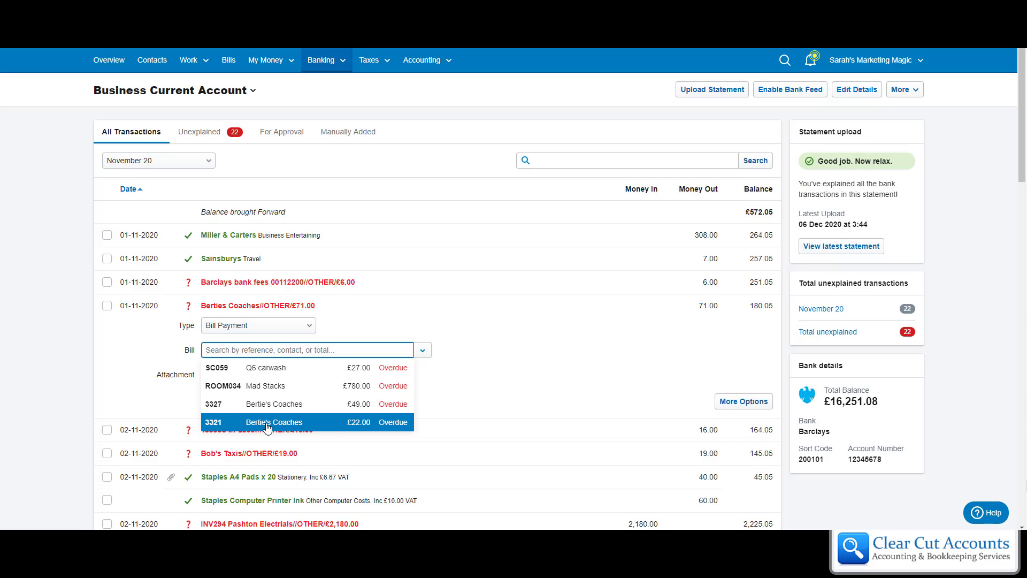
pyautogui.click(268, 423)
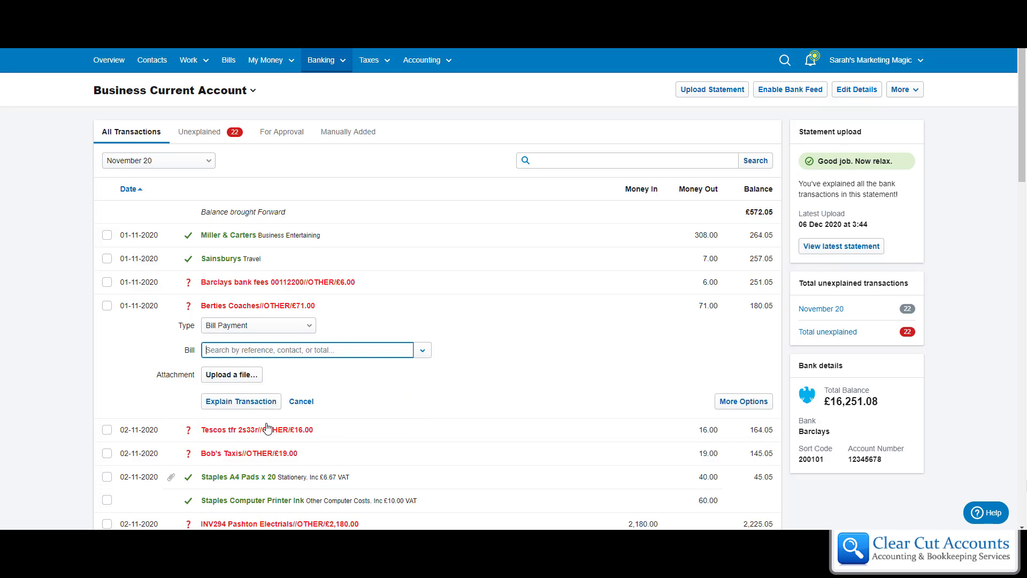
# Step: Save the £22 explanation for bill 3321, then explain the remaining £49 against bill 3327
pyautogui.click(241, 401)
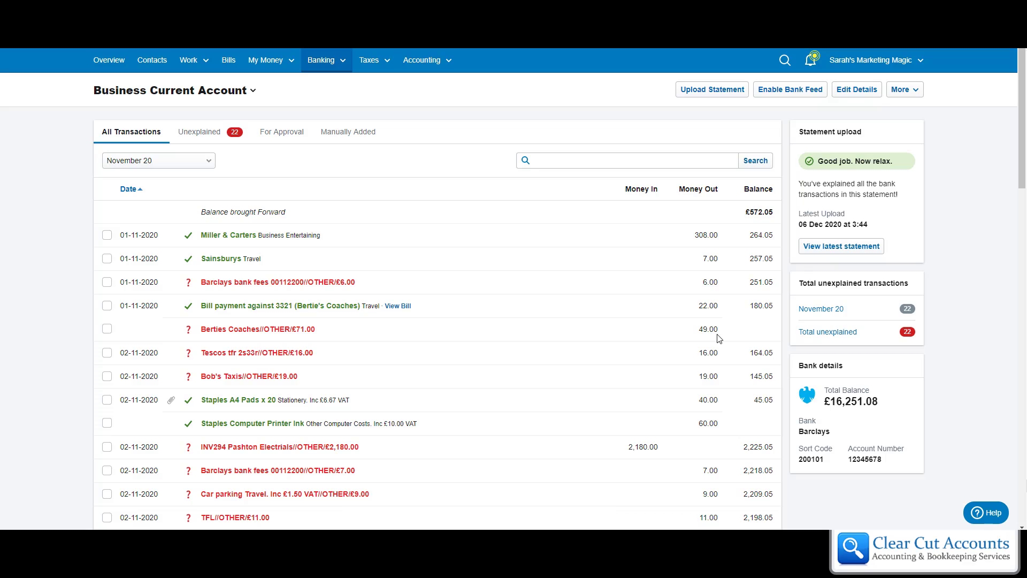
pyautogui.click(249, 329)
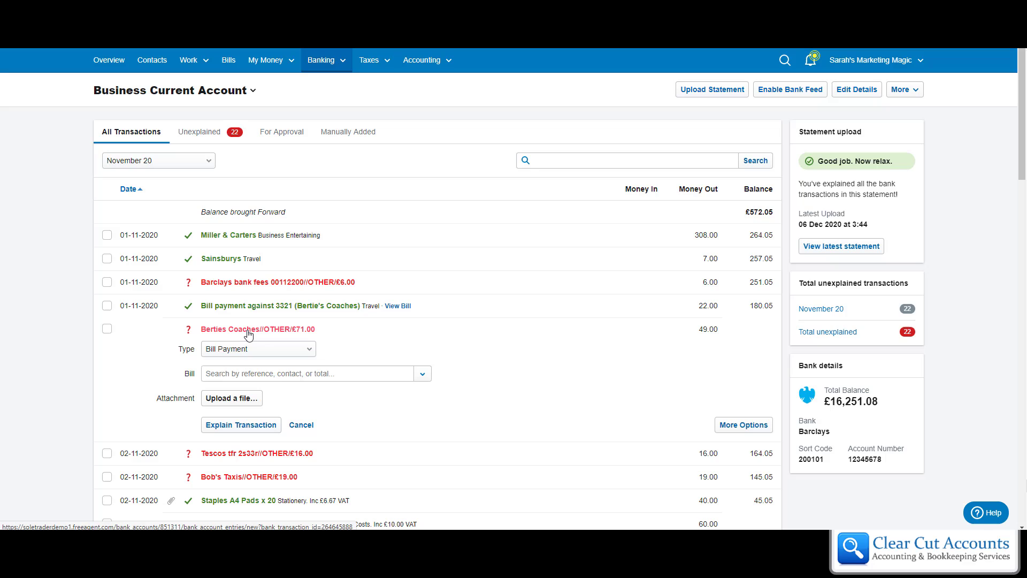
pyautogui.click(422, 375)
pyautogui.click(422, 374)
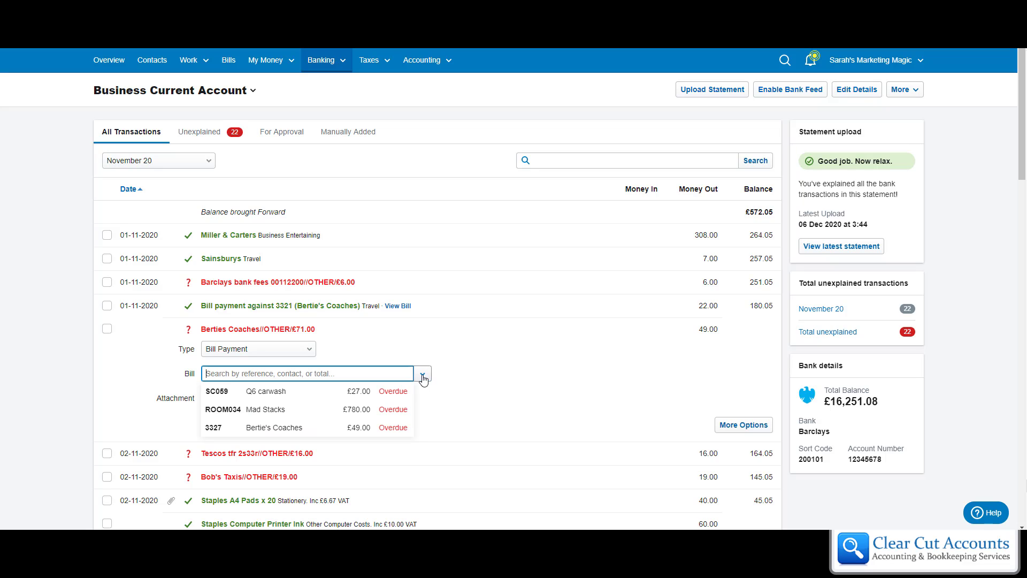
pyautogui.click(257, 428)
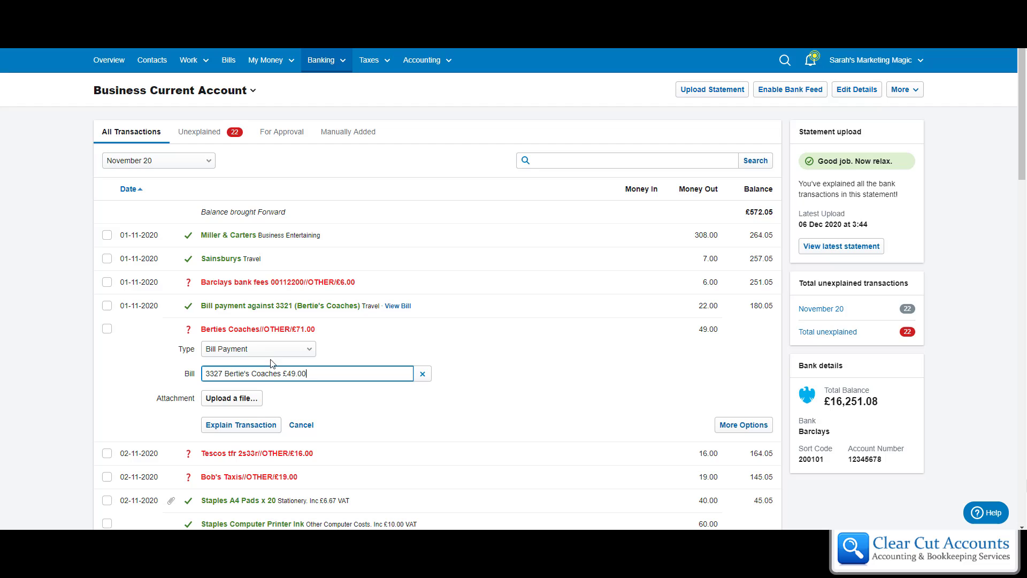
pyautogui.click(245, 428)
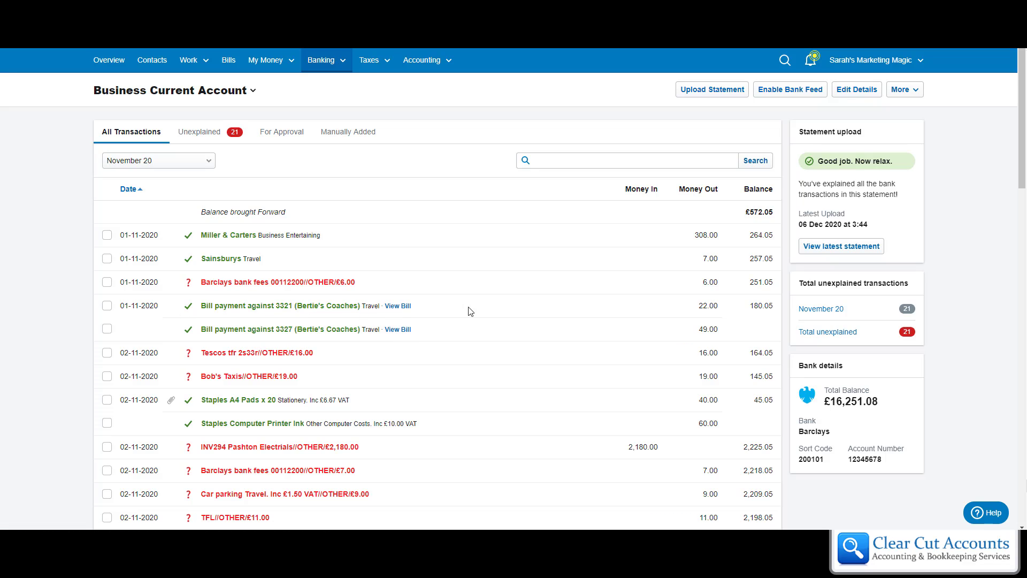
# Step: Check paid bill 3321, then list Bertie's Coaches bills filtered to all time
pyautogui.click(398, 306)
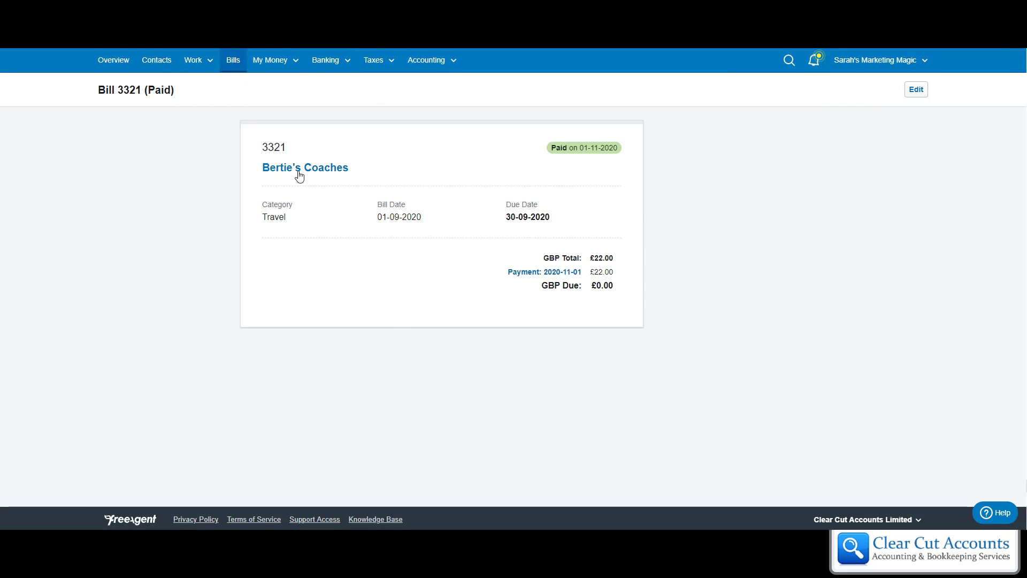
pyautogui.click(299, 176)
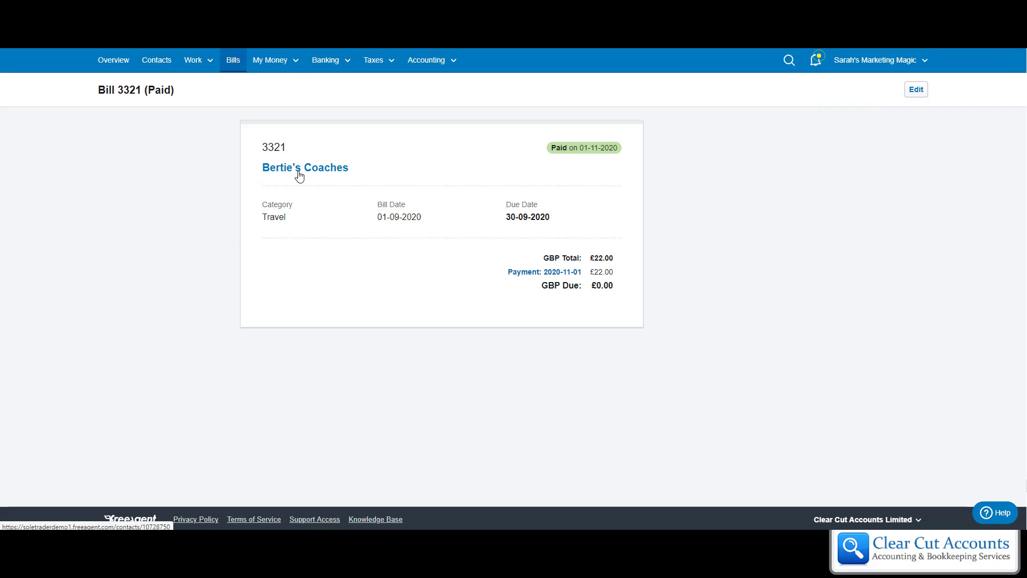
pyautogui.click(309, 114)
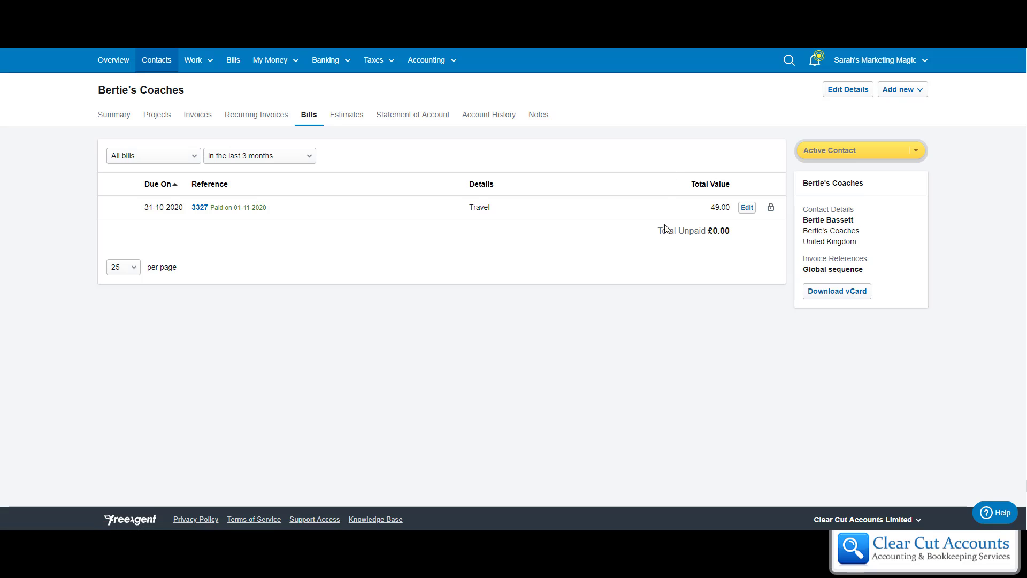
pyautogui.click(260, 155)
pyautogui.click(233, 262)
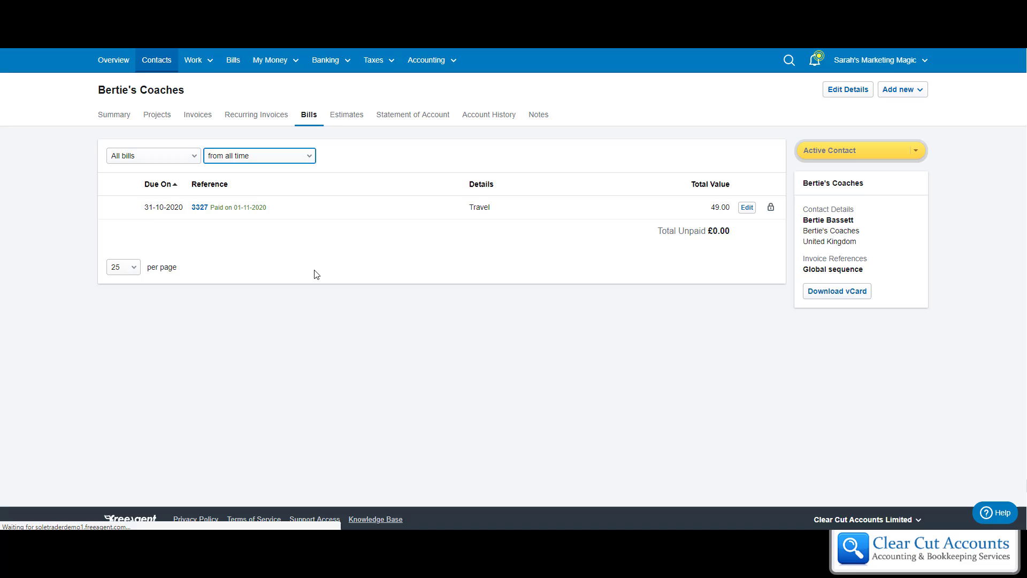